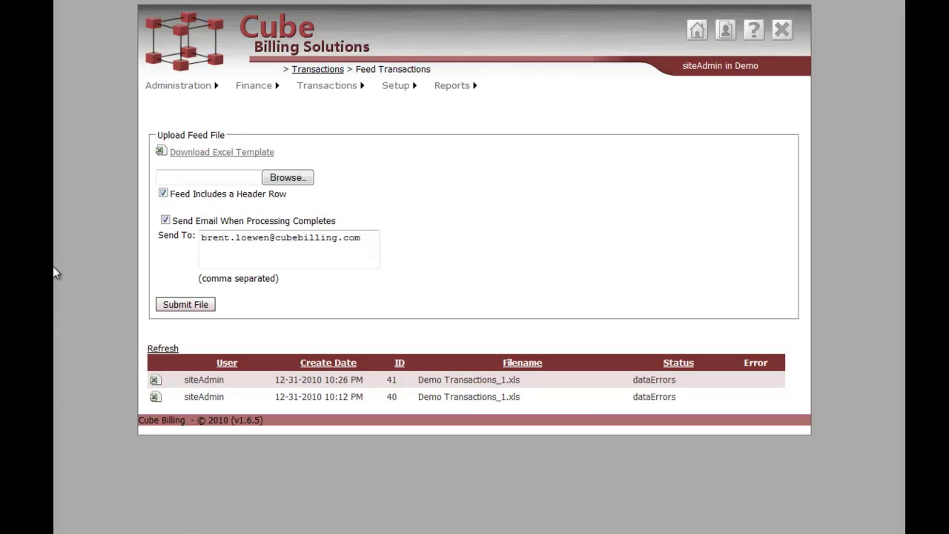
Choose the Demo Transactions_1 workbook as the feed file and submit it for processing.
click(198, 177)
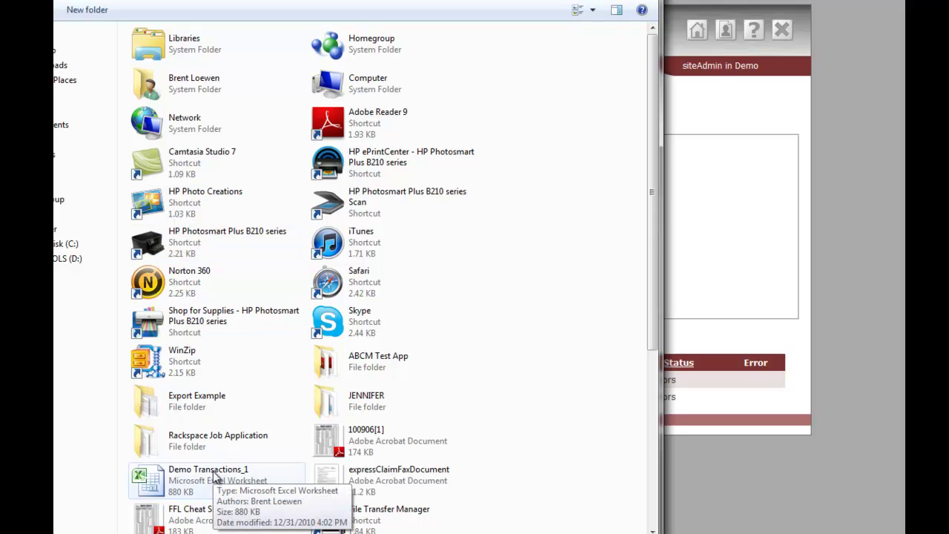
click(215, 478)
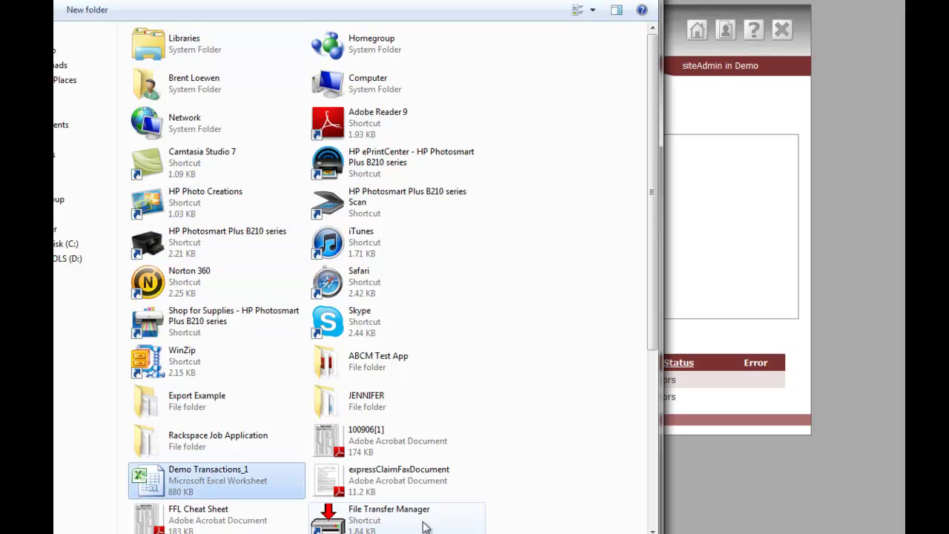
double_click(215, 478)
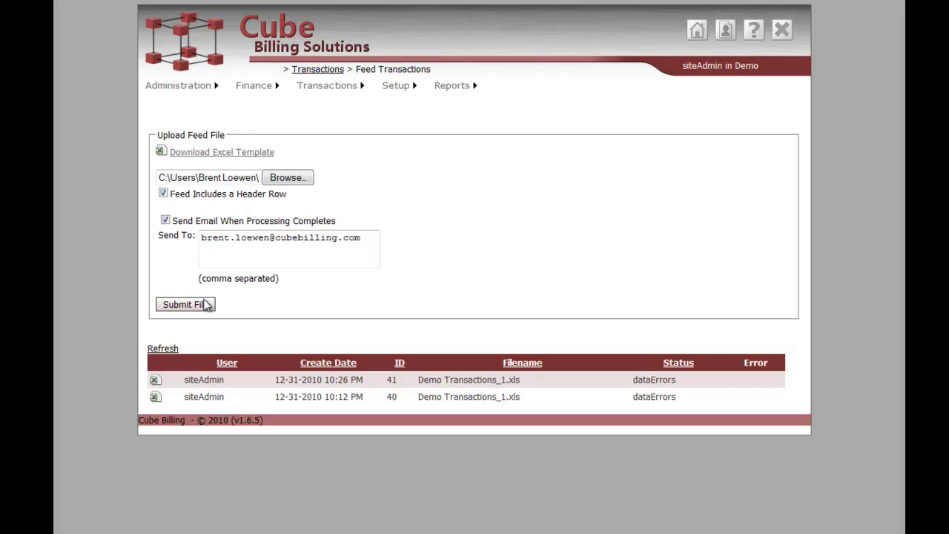
click(204, 307)
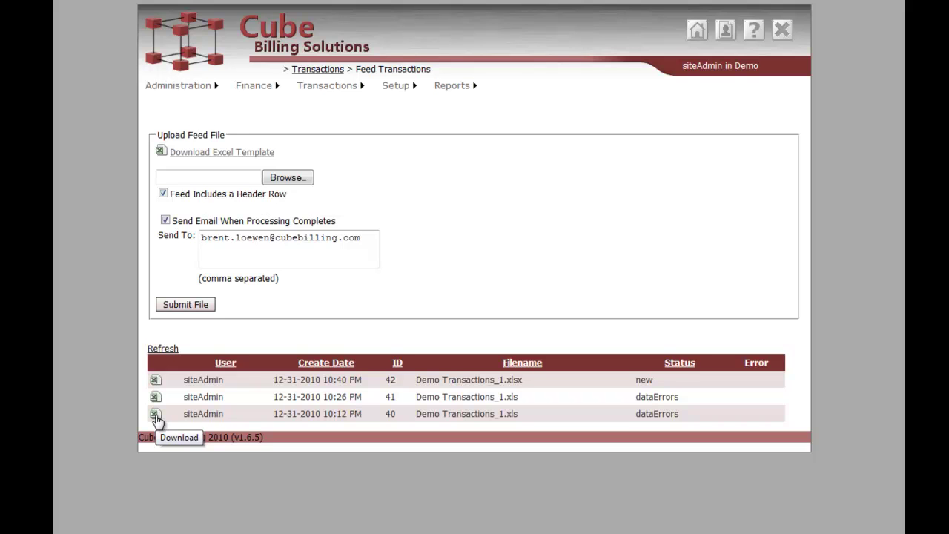
Open the earliest submitted Demo Transactions_1.xls feed in Microsoft Excel and fit the Cube Billing Element column to its contents.
click(156, 416)
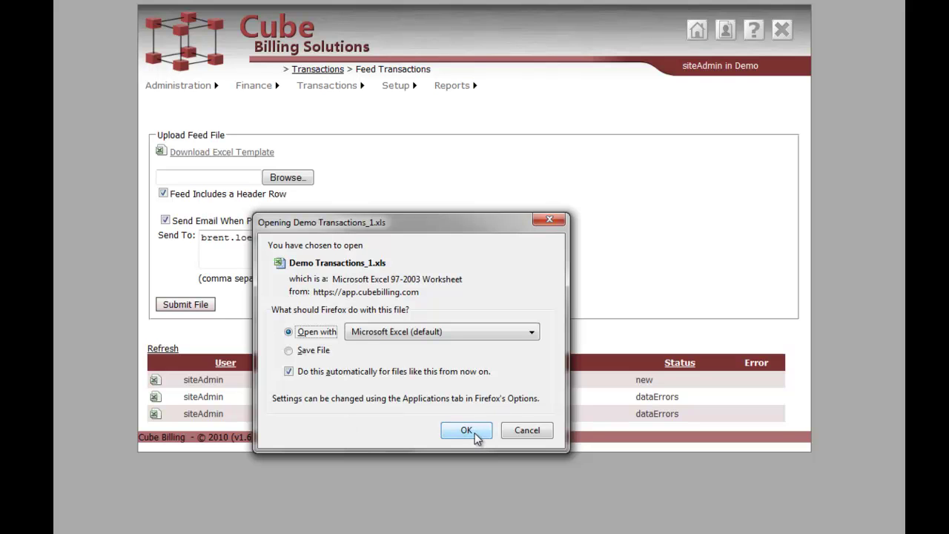
click(476, 434)
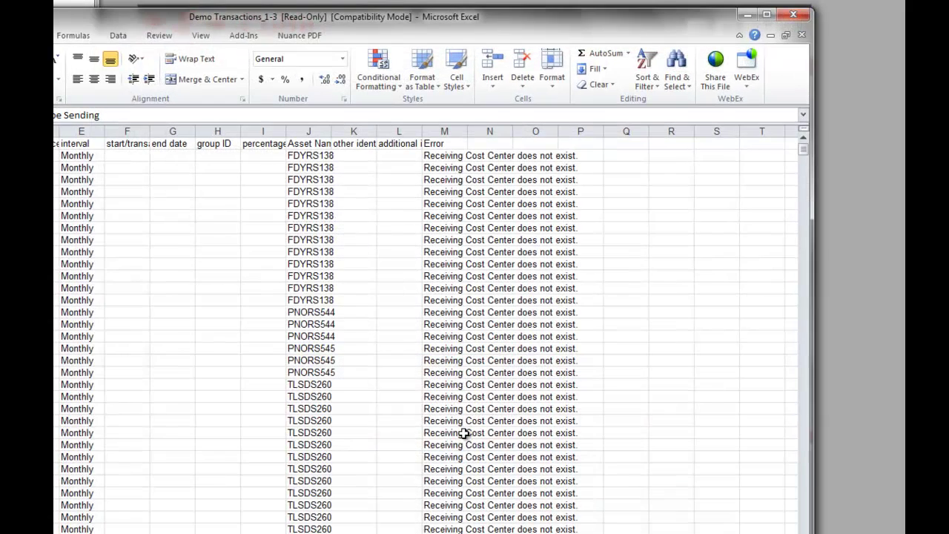
drag(427, 22, 612, 7)
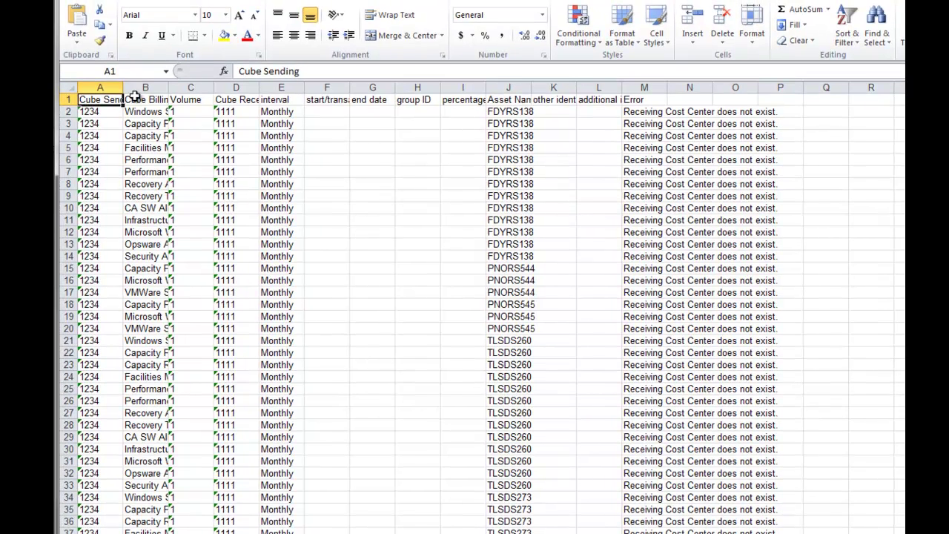
double_click(168, 87)
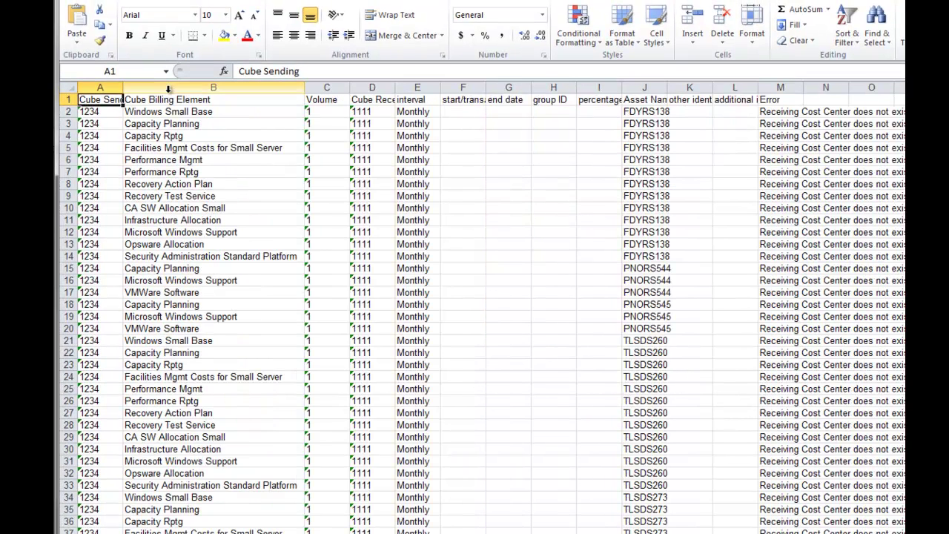
Examine each field of the first transaction row, from the sending cost center through interval, dates, group, percentage and asset name to the error.
click(104, 112)
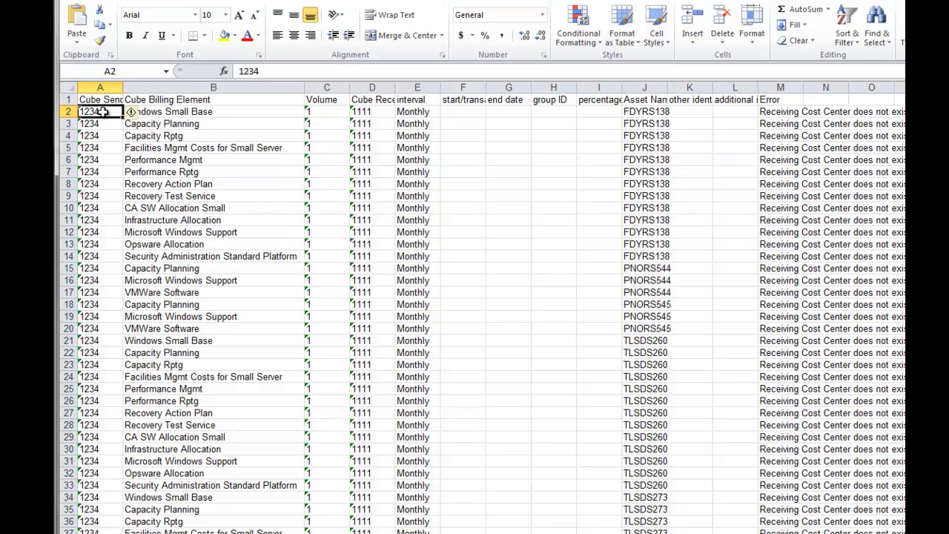
click(241, 111)
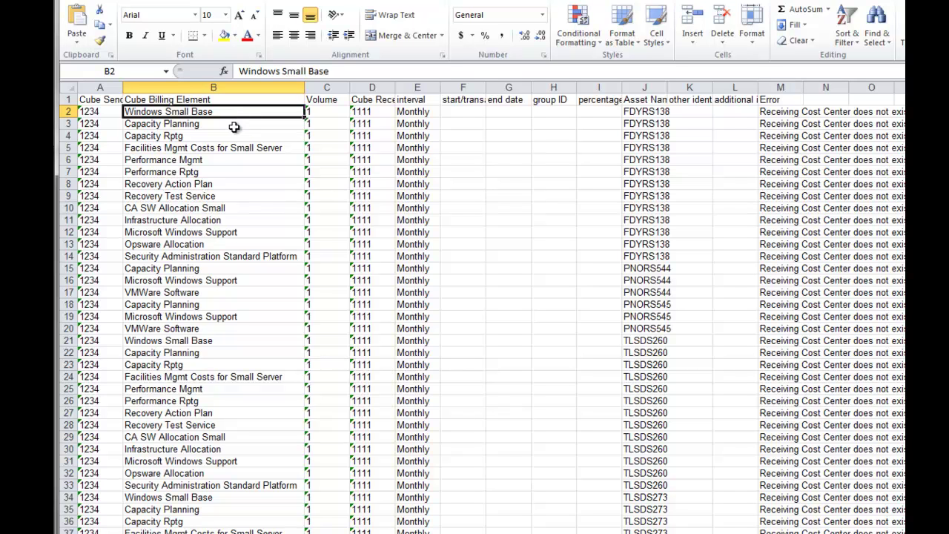
click(328, 113)
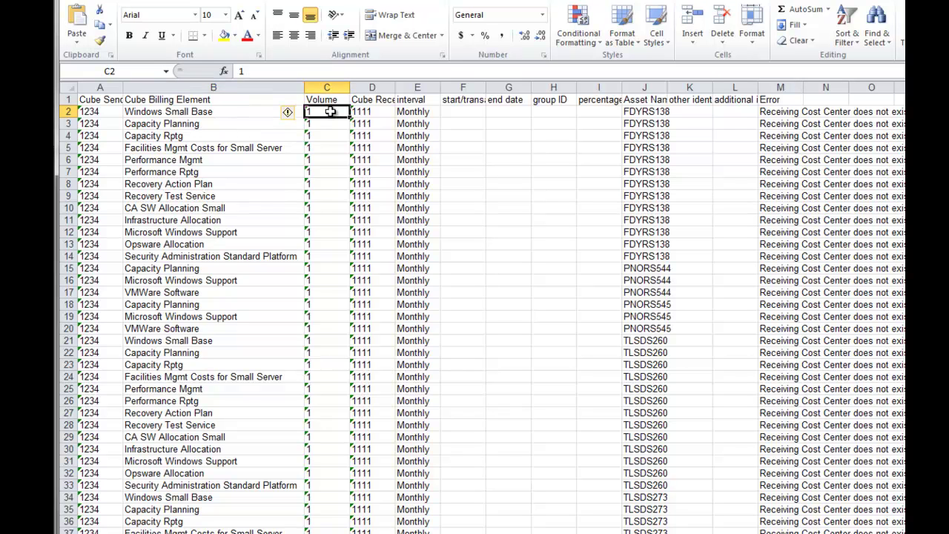
click(380, 112)
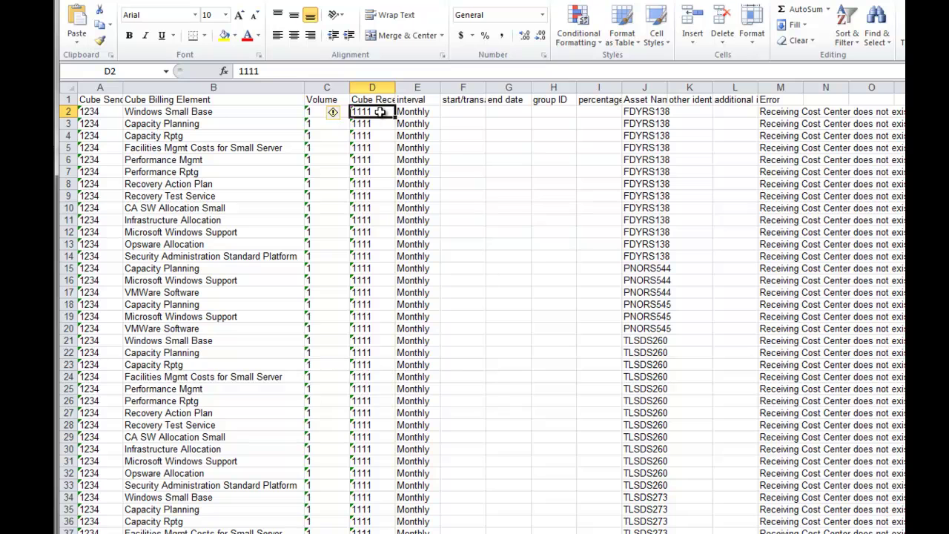
click(430, 111)
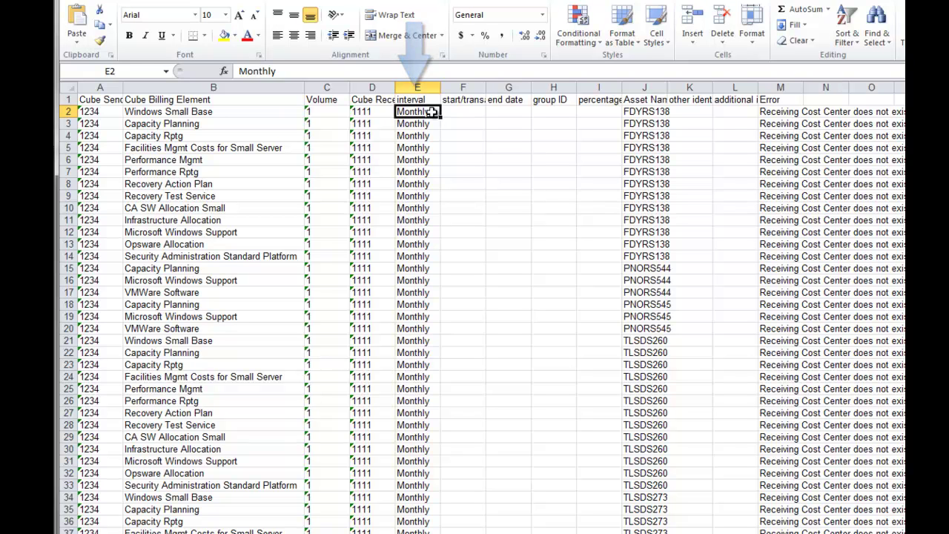
drag(455, 110, 497, 110)
drag(556, 111, 588, 111)
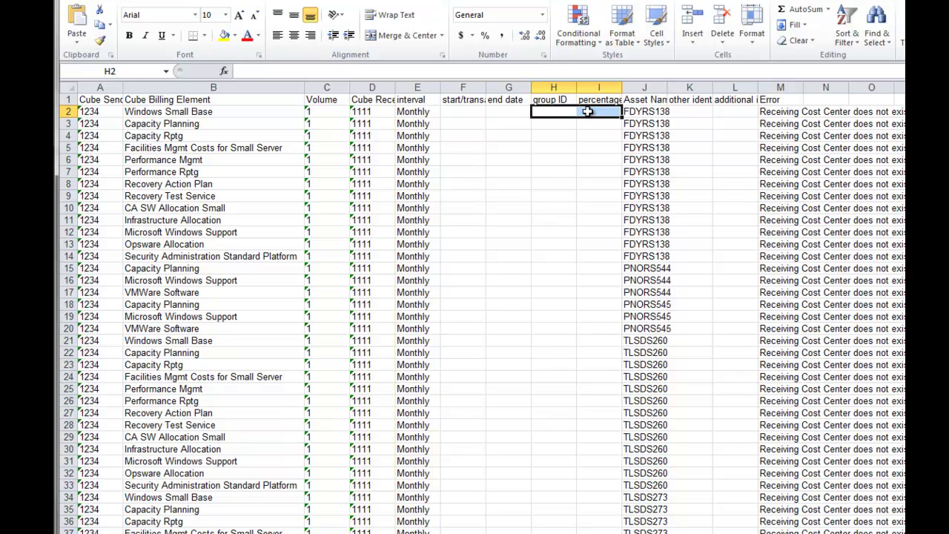
click(642, 110)
key(ctrl+c)
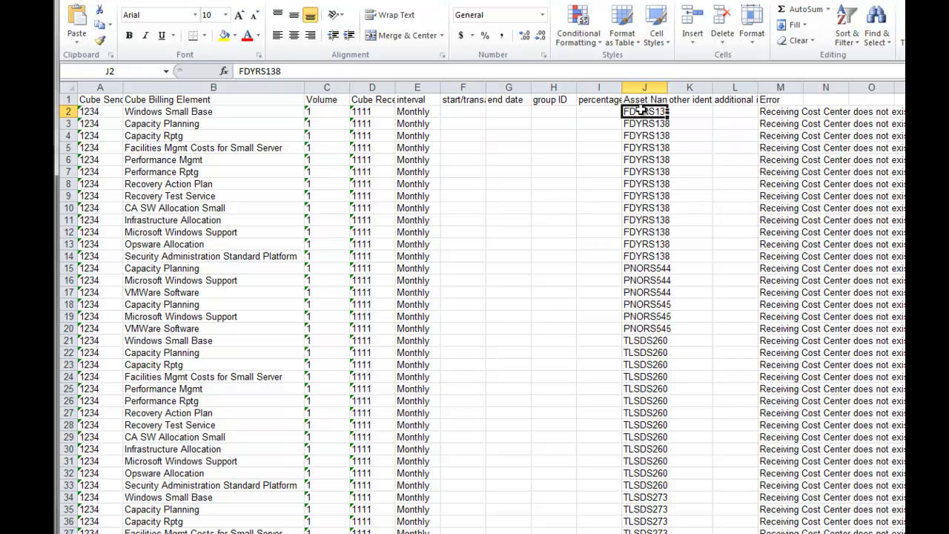
key(Right)
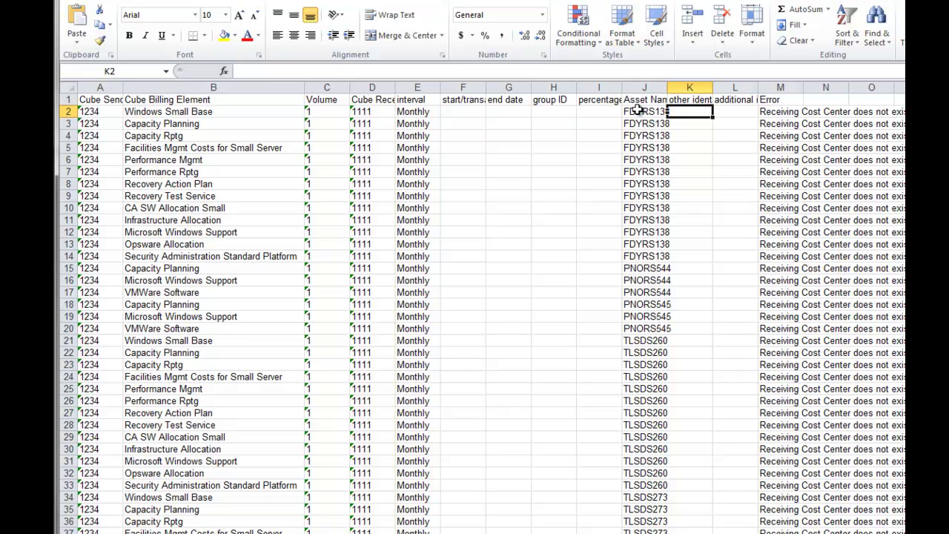
key(Right)
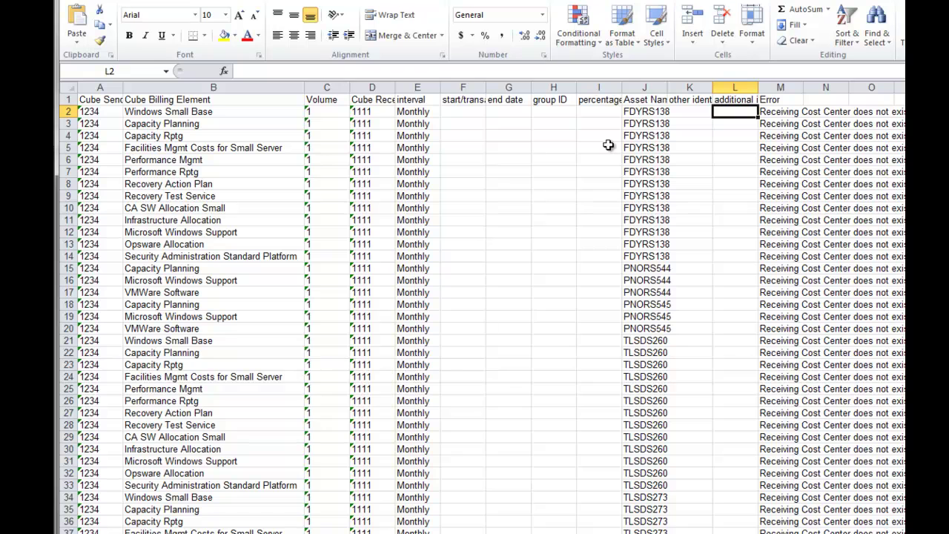
click(797, 111)
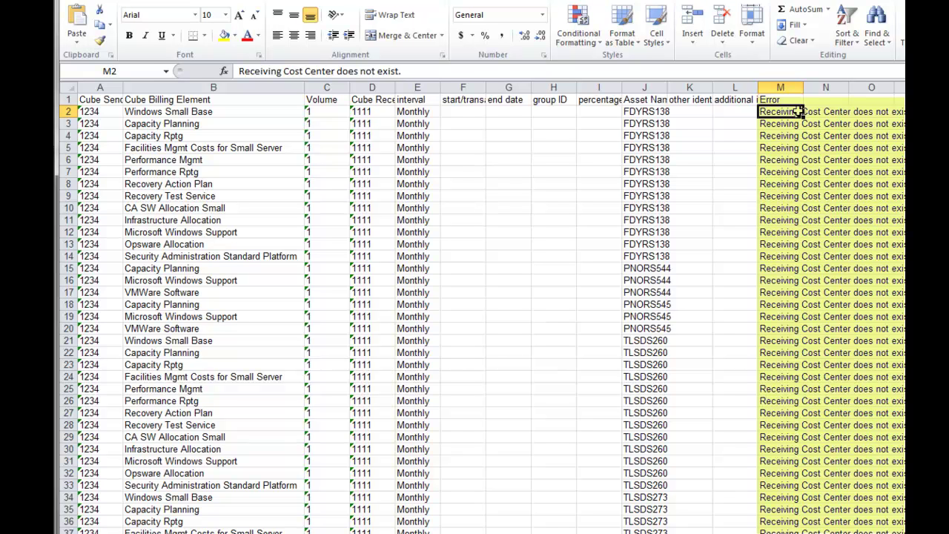
click(758, 123)
click(380, 111)
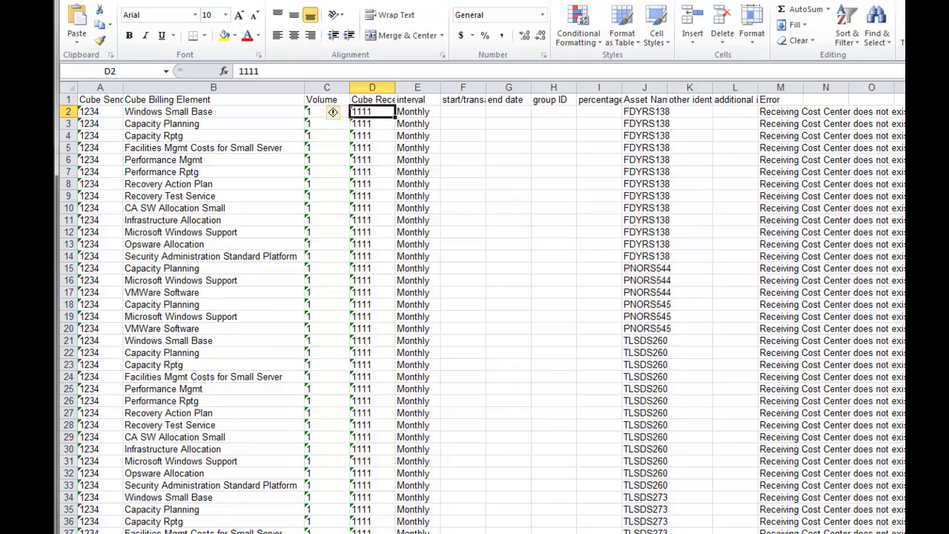
Examine the interval, error and billing element of the one-time Server Setup transactions far down the sheet.
scroll(482, 311, down, 20)
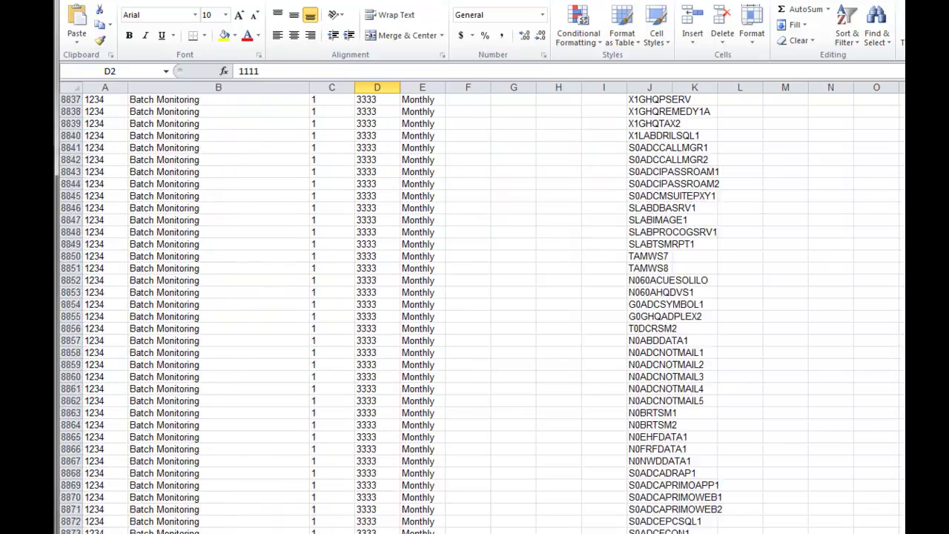
scroll(482, 312, down, 20)
scroll(482, 311, down, 20)
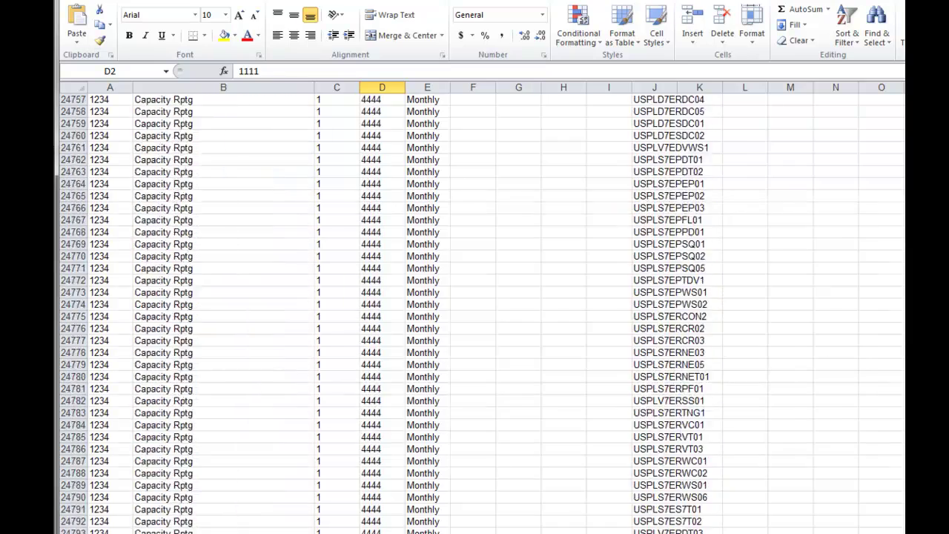
scroll(623, 405, down, 10)
click(444, 318)
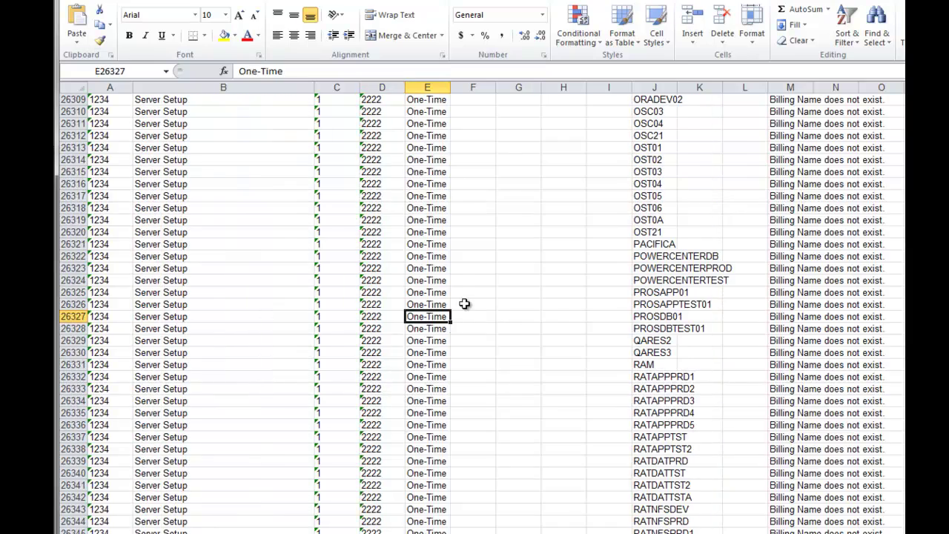
click(821, 304)
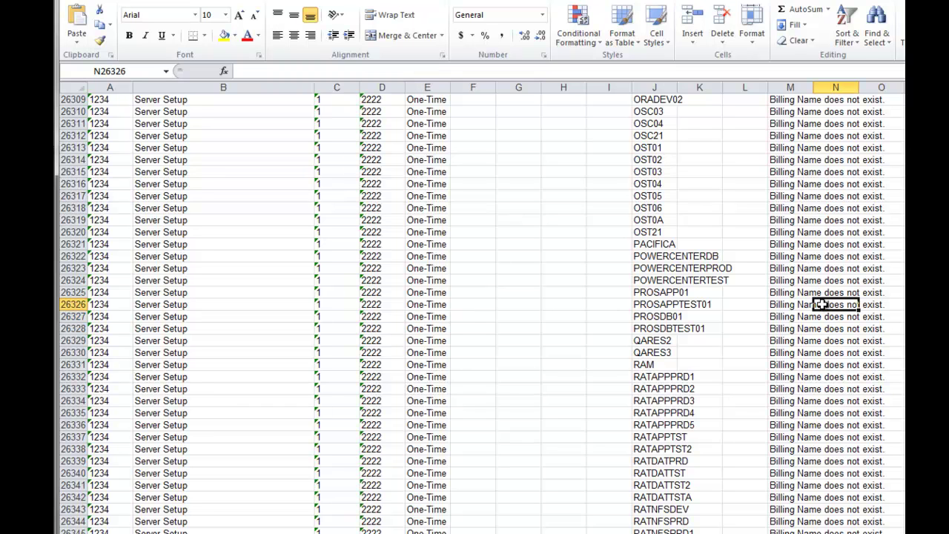
click(179, 302)
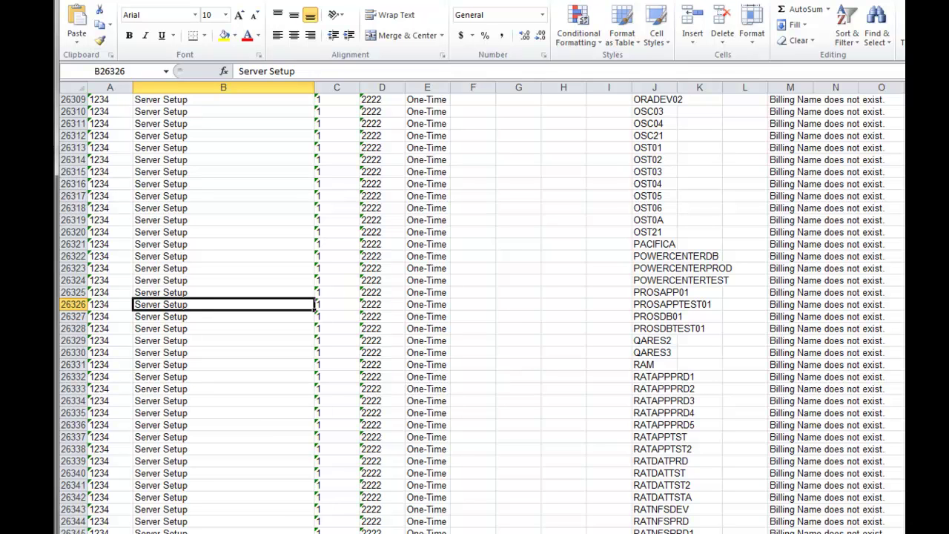
click(427, 304)
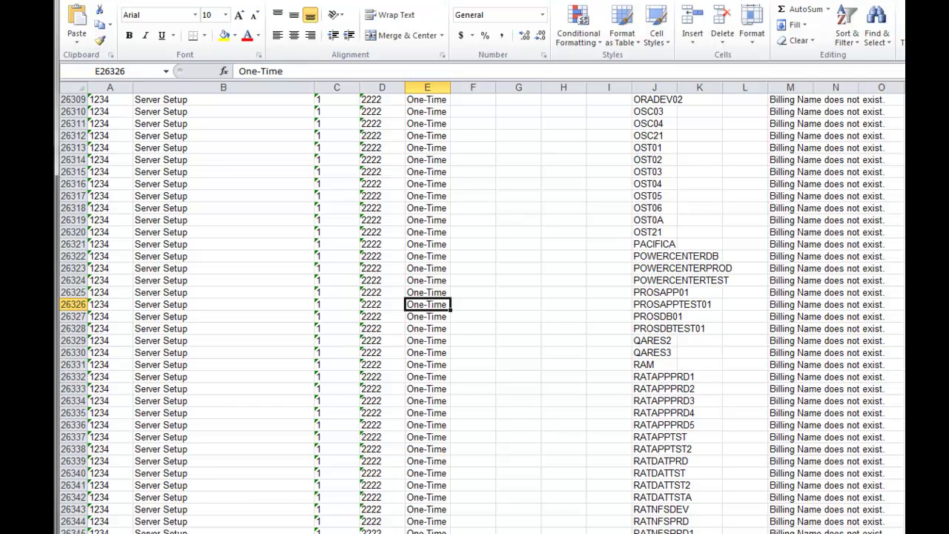
Examine the volume, sending and receiving cost centers, group ID and percentage of the Server Asset Management rows at the sheet's end.
scroll(475, 311, down, 20)
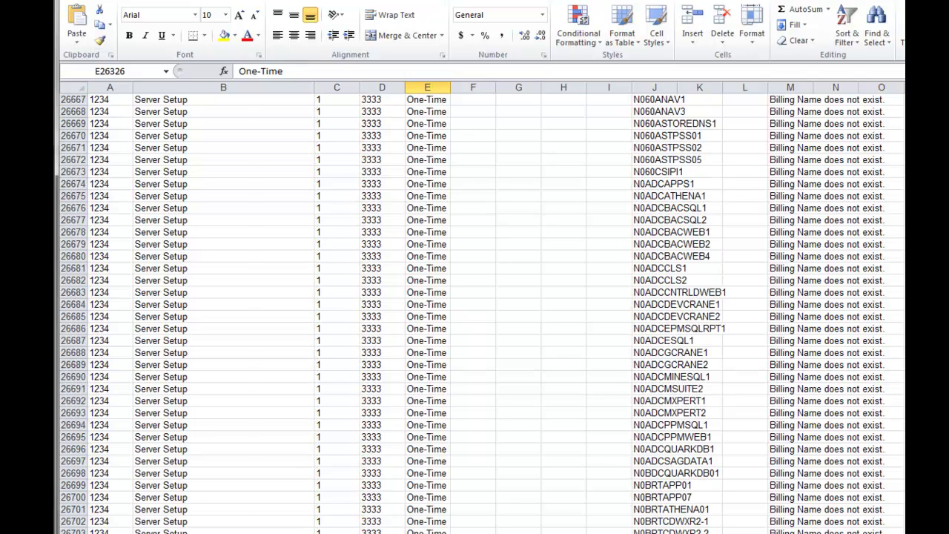
scroll(475, 312, down, 20)
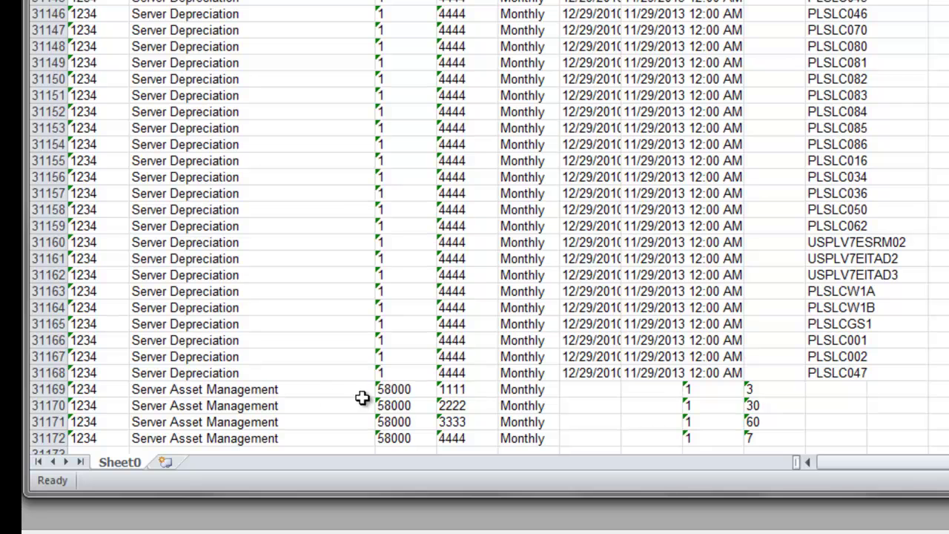
drag(398, 389, 397, 436)
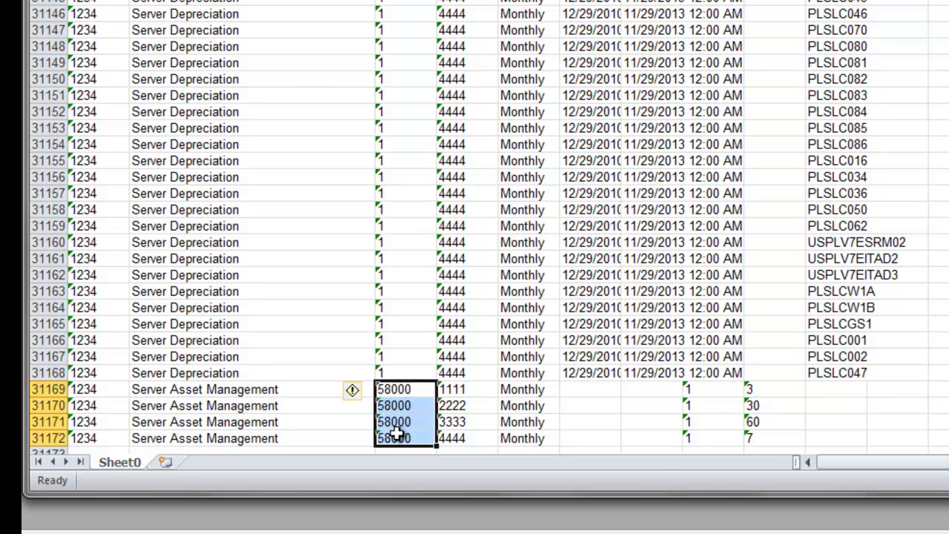
drag(93, 391, 95, 436)
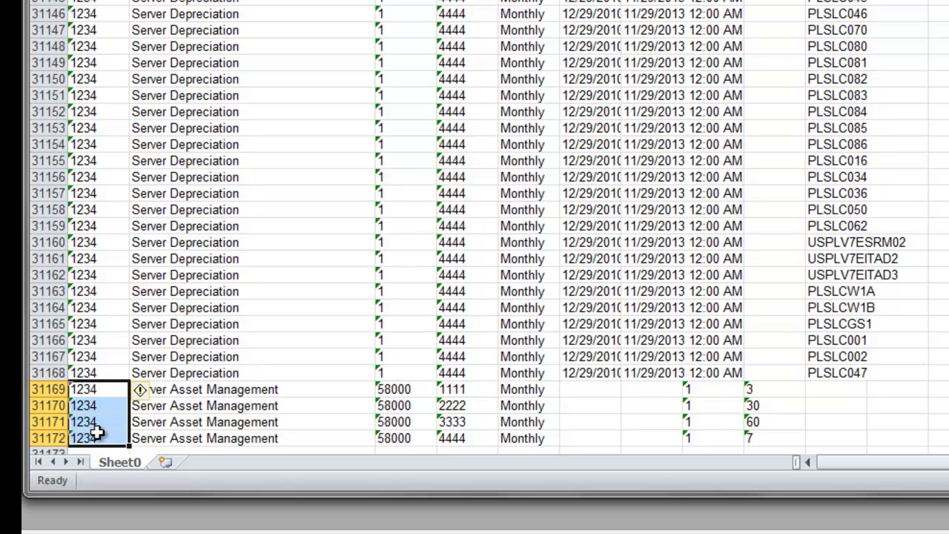
click(307, 392)
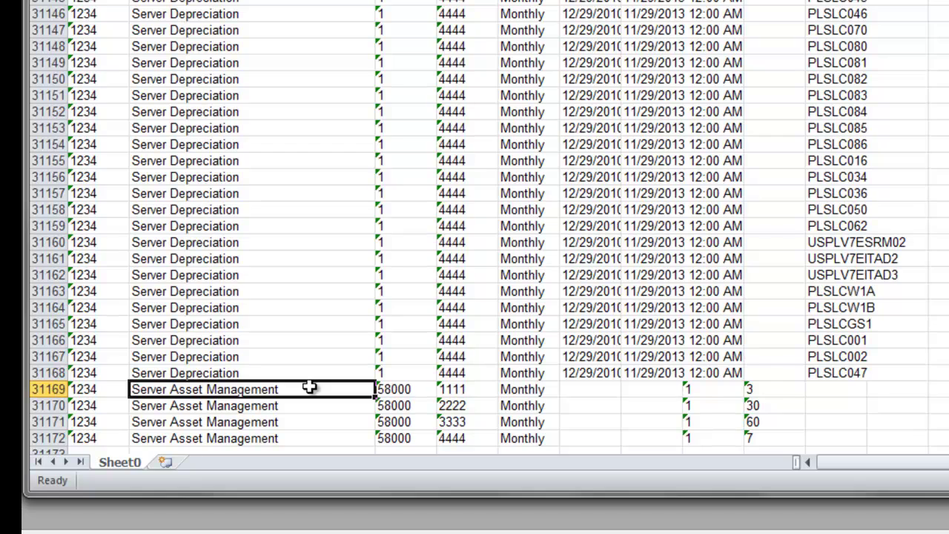
drag(415, 390, 421, 427)
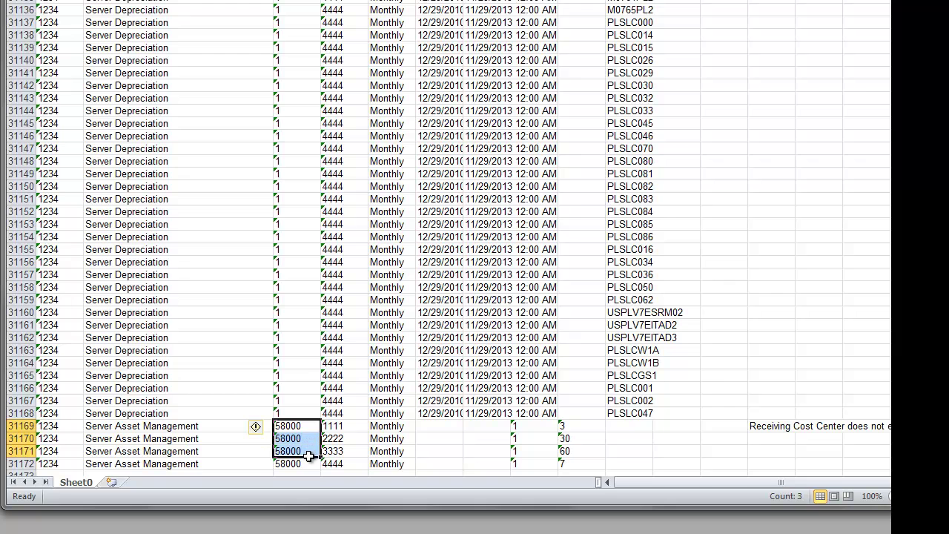
drag(309, 456, 310, 464)
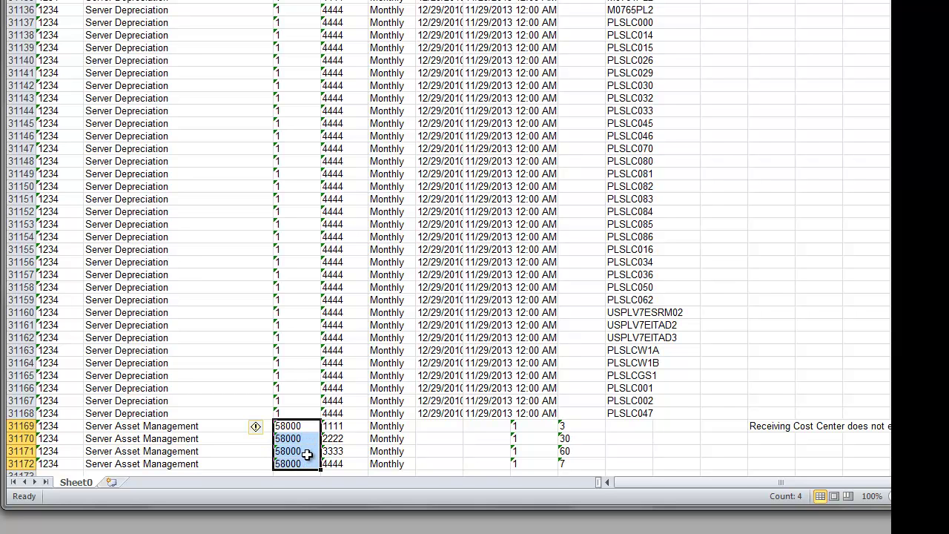
drag(361, 426, 356, 464)
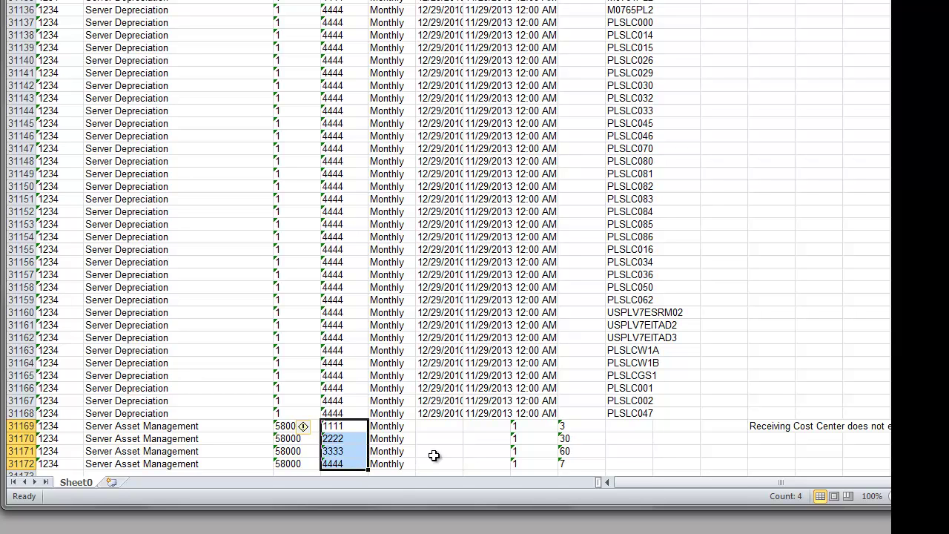
drag(538, 430, 540, 460)
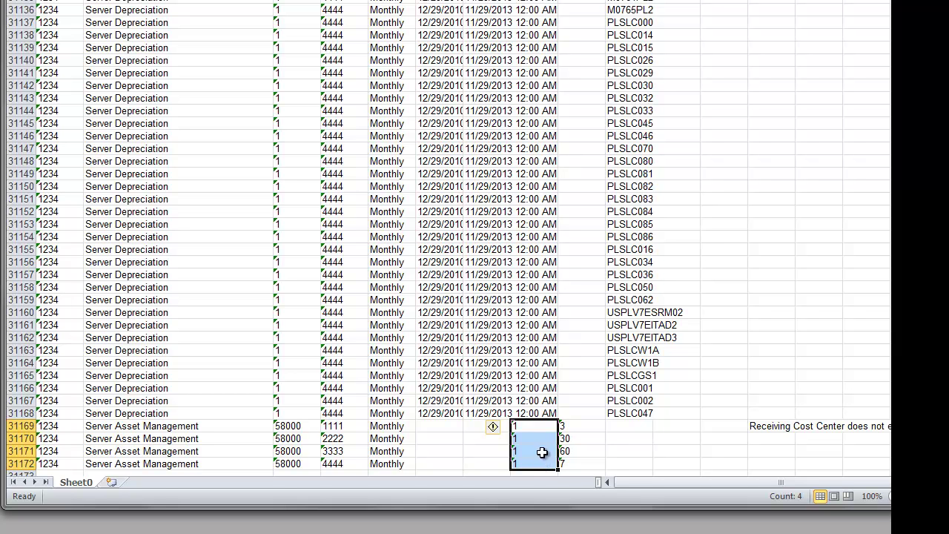
drag(577, 428, 583, 457)
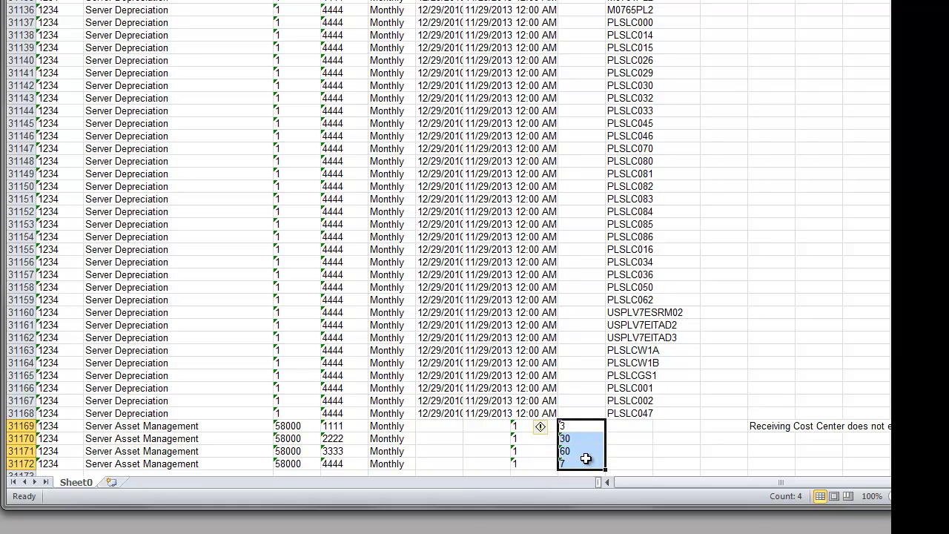
Examine the percentage for each receiving cost center in the four Server Asset Management rows, one by one.
click(591, 428)
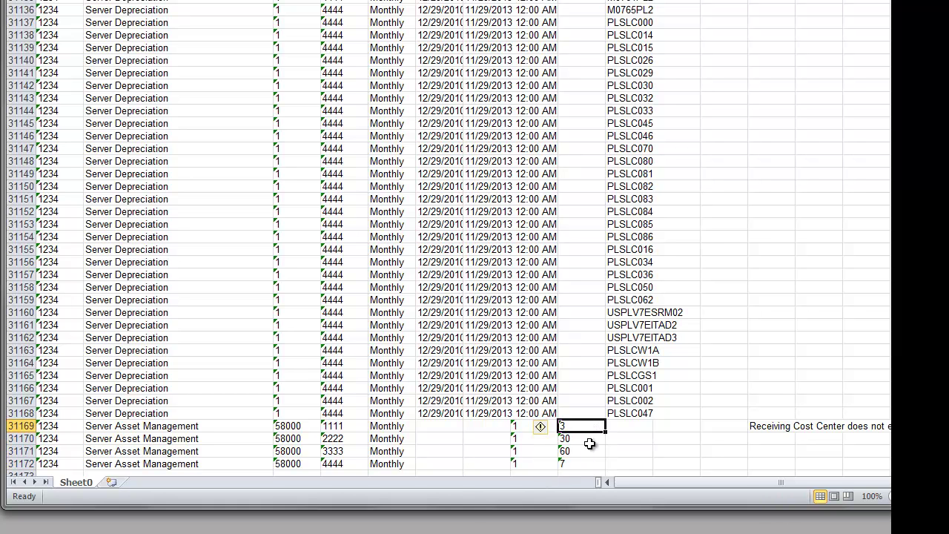
click(590, 441)
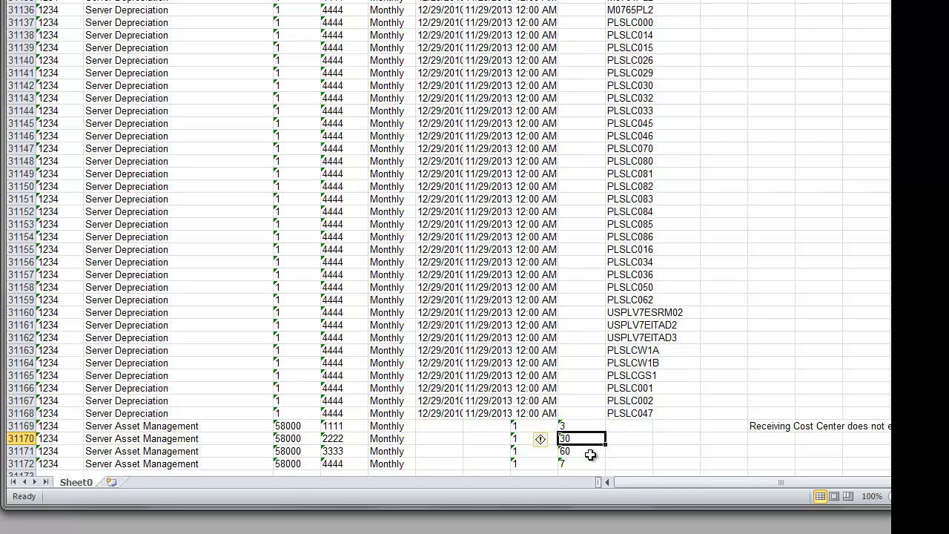
click(590, 454)
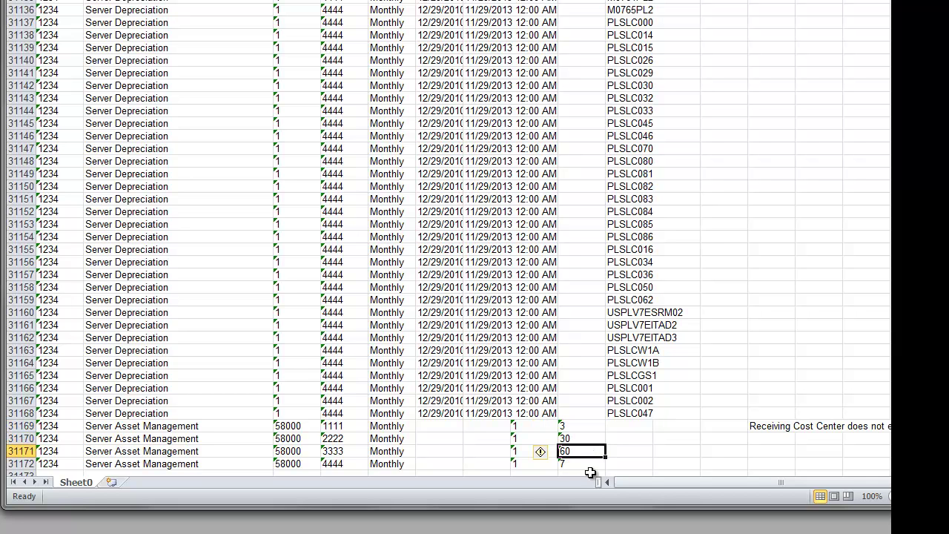
click(591, 465)
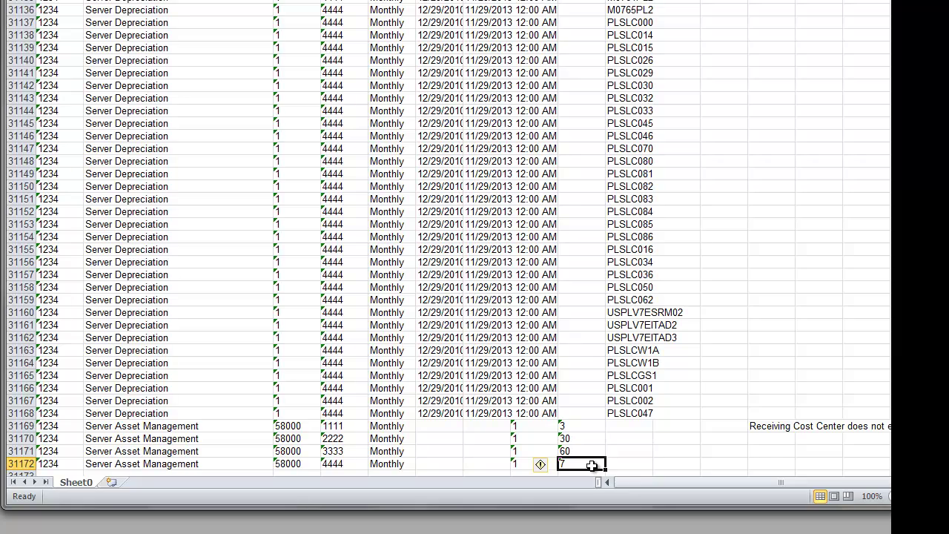
Close the Excel workbook, return to Cube Billing and refresh the feed list to check the status of the Demo Transactions_1.xlsx feed.
key(alt+F4)
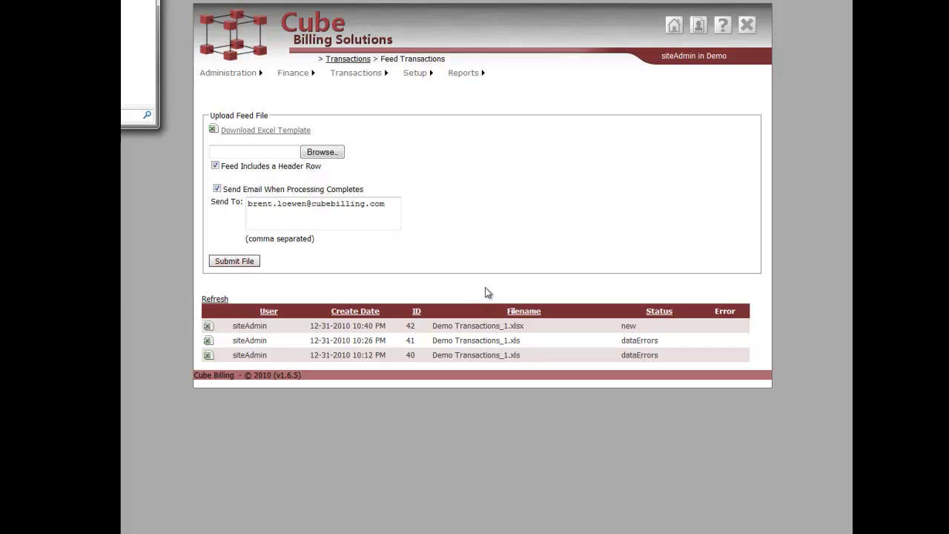
click(218, 304)
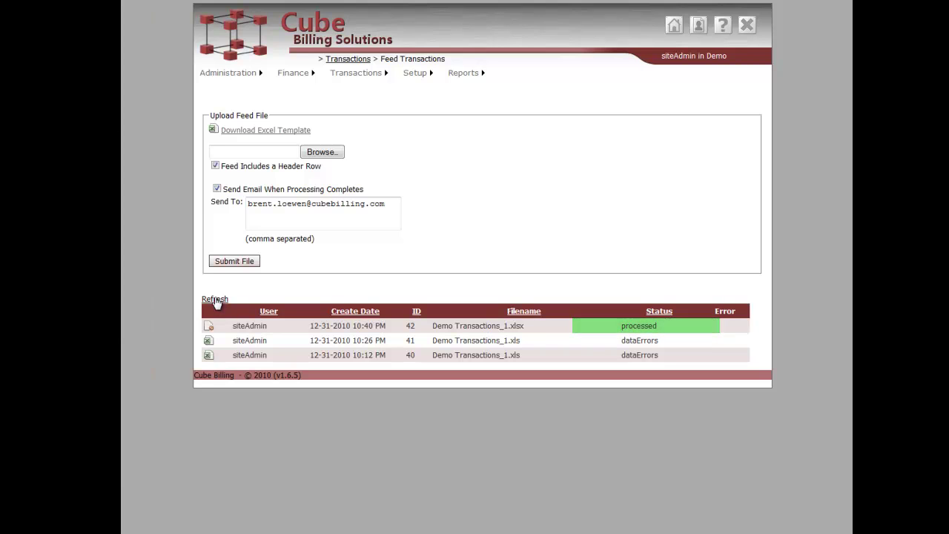
drag(660, 327, 614, 329)
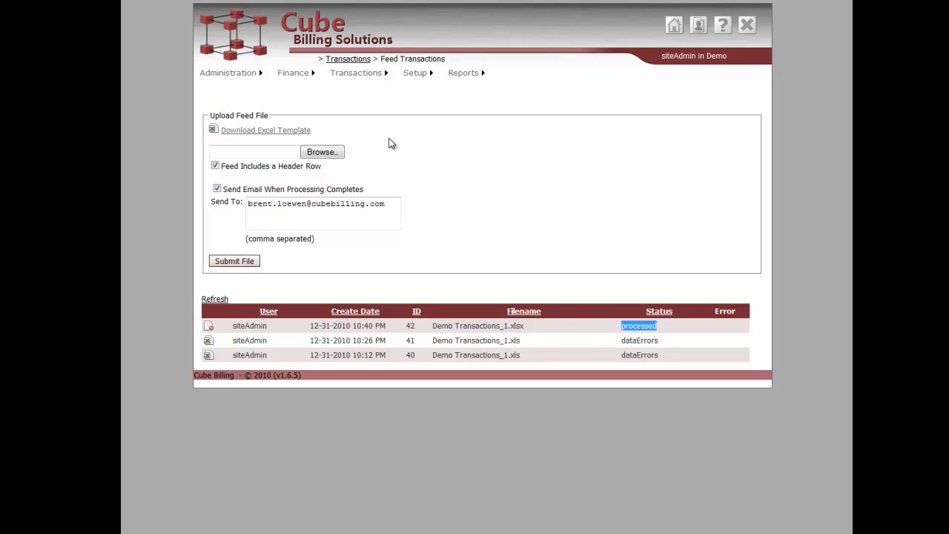
Go to Scheduled Transactions and start adding a new transaction.
mouse_move(361, 79)
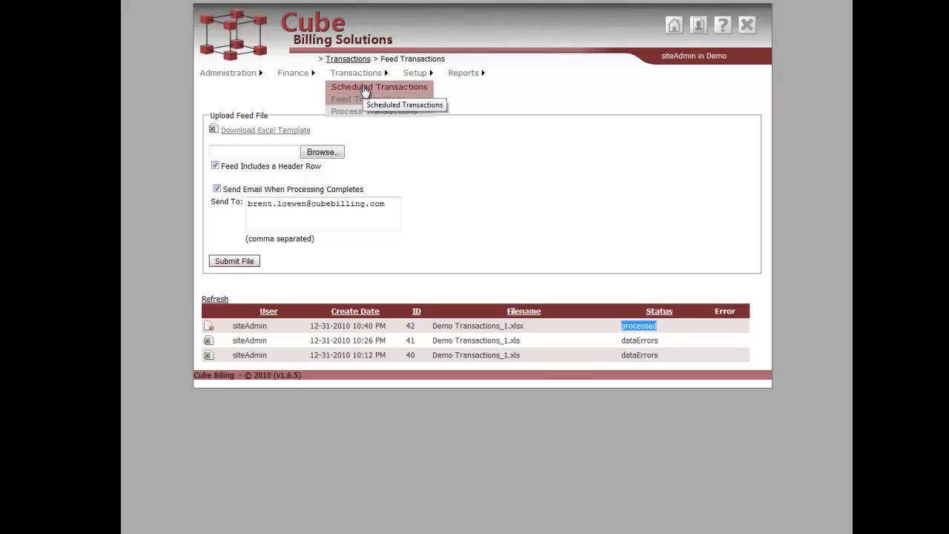
click(364, 88)
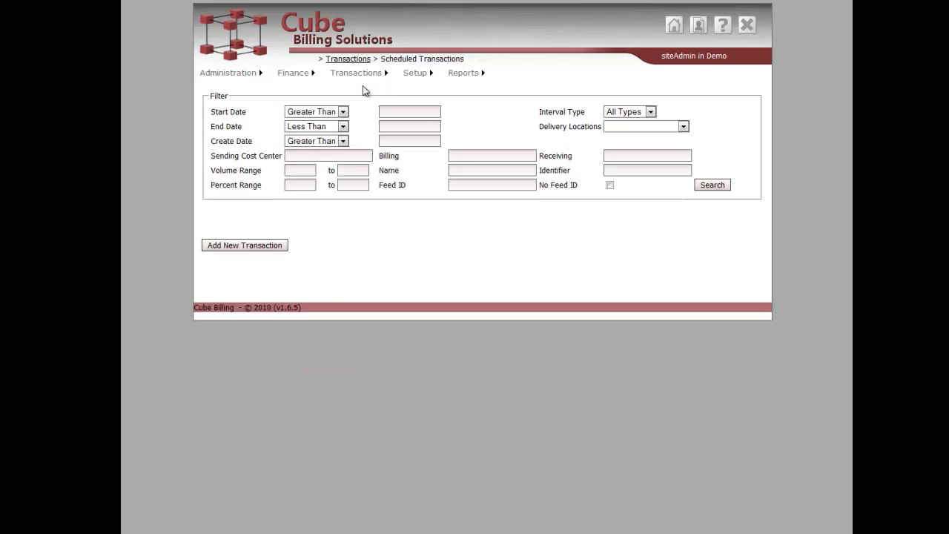
click(250, 246)
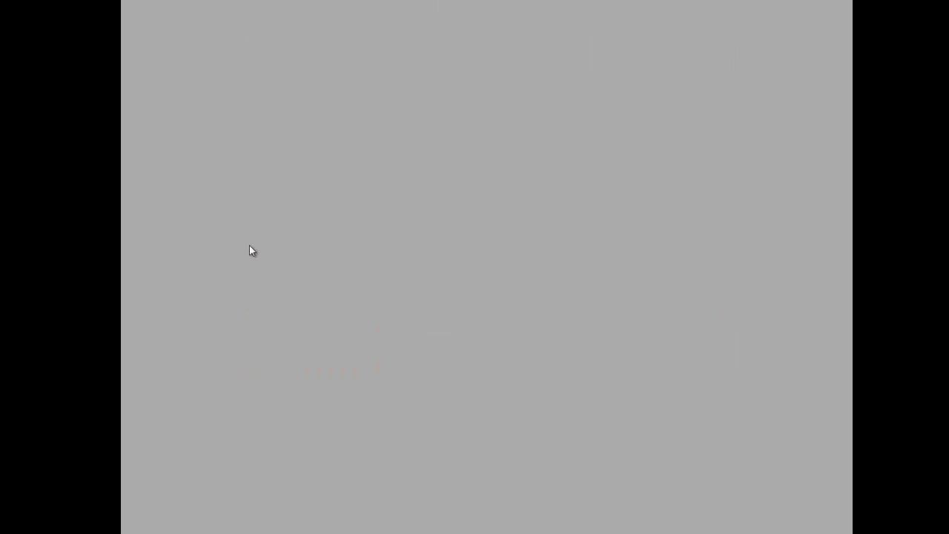